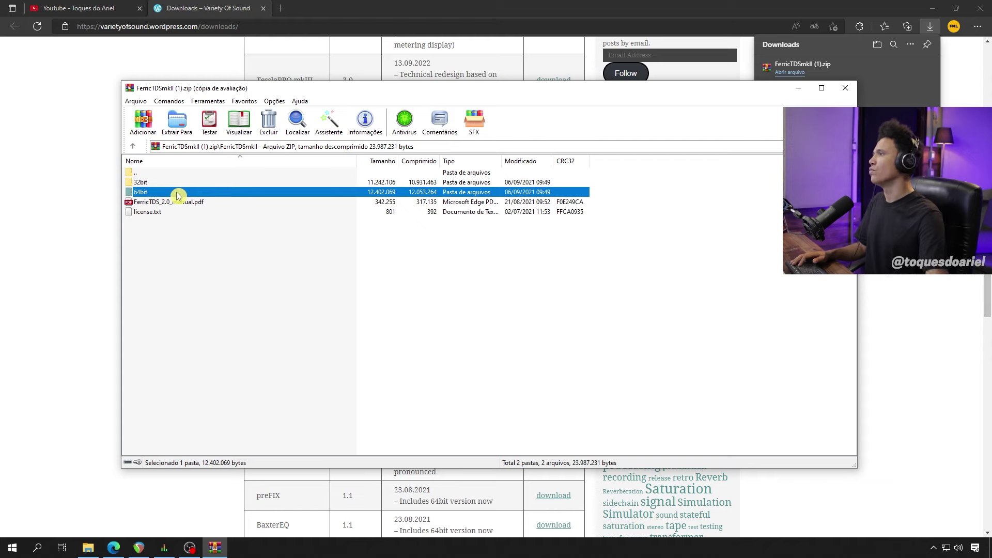
Open the 64bit folder in the FerricTDSmkII archive and select FerricTDSmkII (64).dll
{"action": "double_click", "coordinate": [176, 195]}
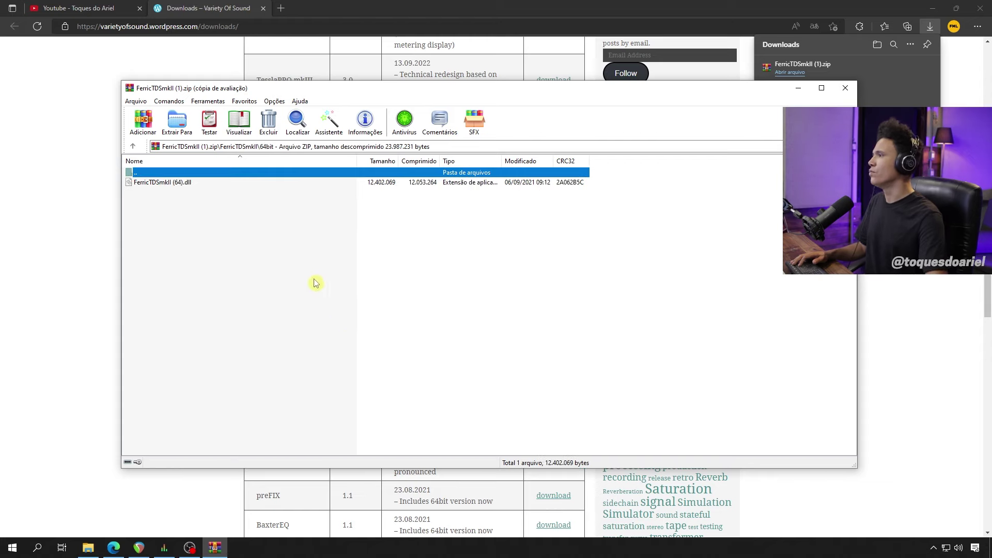
{"action": "left_click", "coordinate": [190, 183]}
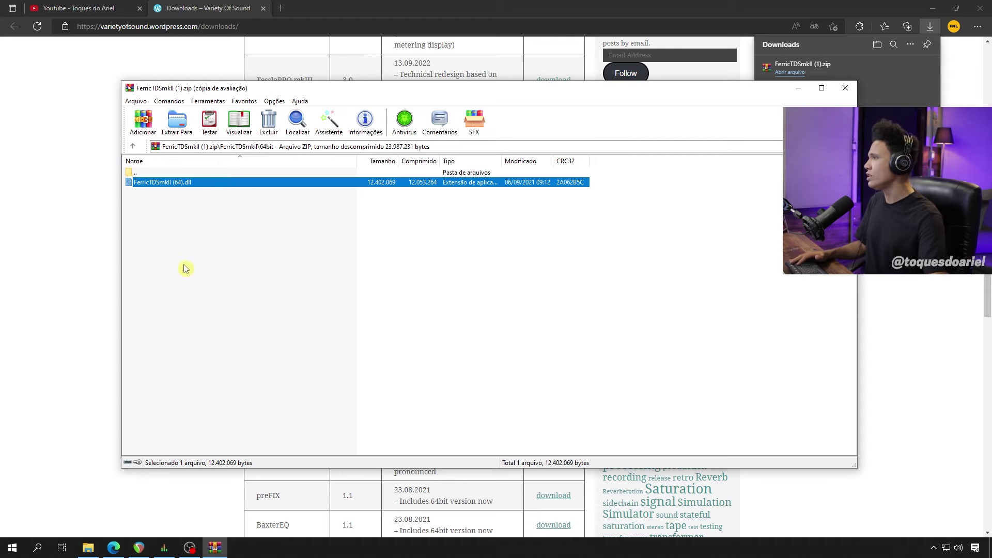
{"action": "left_click_drag", "start_coordinate": [232, 92], "coordinate": [336, 103]}
{"action": "left_click", "coordinate": [277, 215]}
{"action": "left_click", "coordinate": [275, 196]}
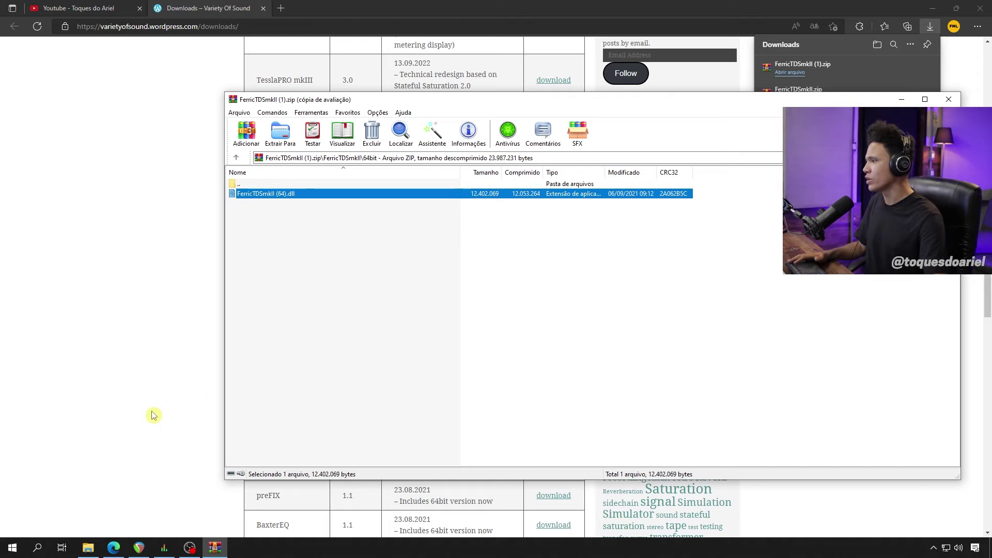
Open the VSTPlugins folder inside Arquivos de Programas on drive C: in the file explorer
{"action": "key", "text": "super+e"}
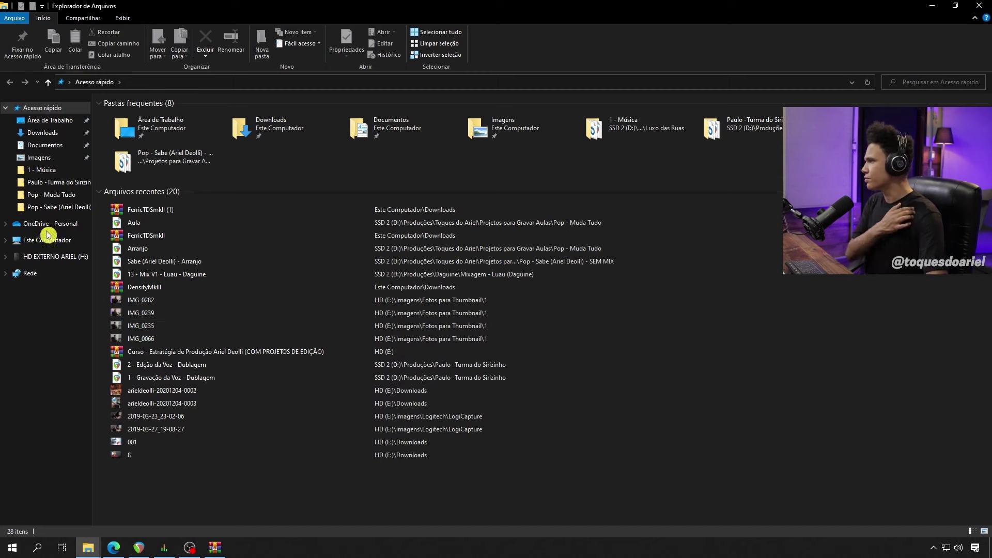
{"action": "left_click", "coordinate": [63, 245]}
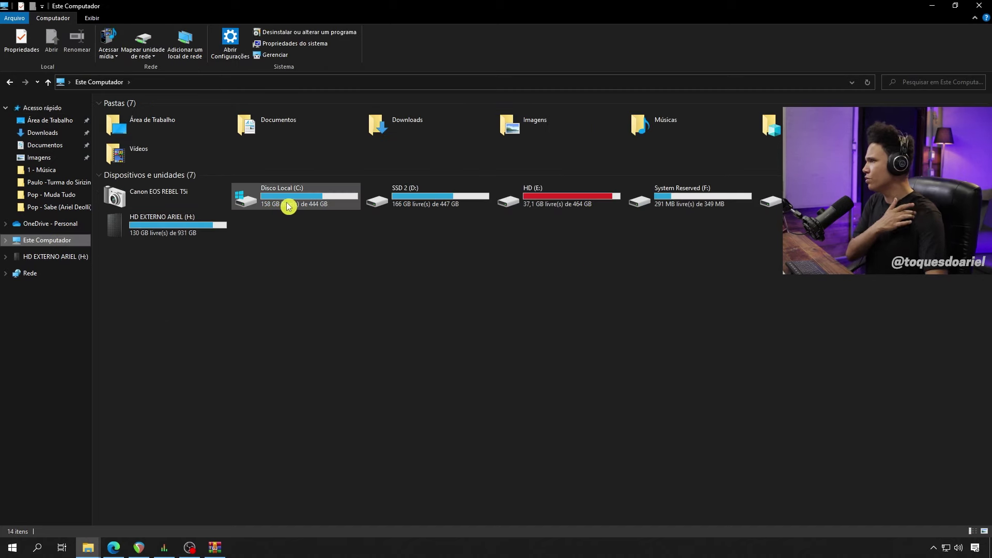
{"action": "double_click", "coordinate": [288, 205]}
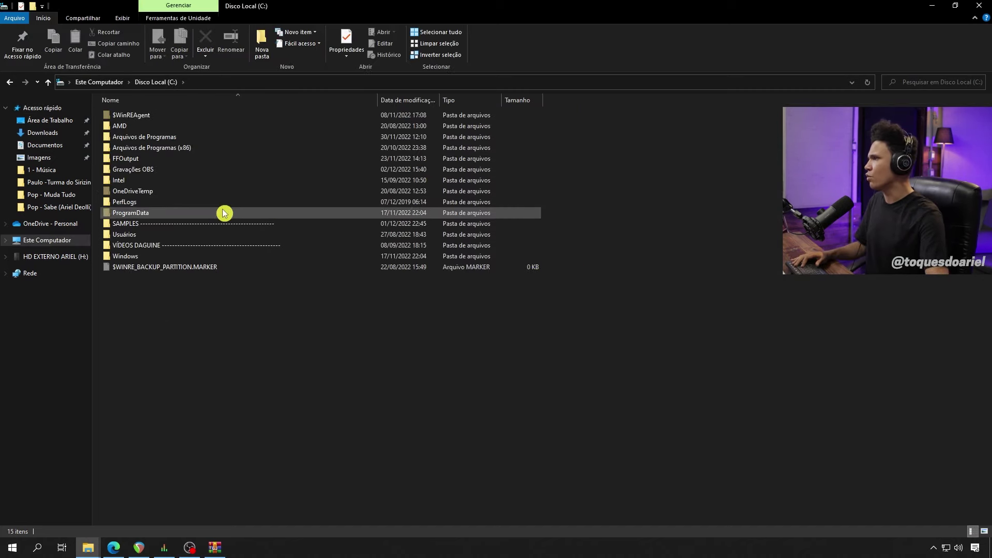
{"action": "double_click", "coordinate": [149, 138]}
{"action": "scroll", "coordinate": [184, 266], "scroll_direction": "down", "scroll_amount": 8}
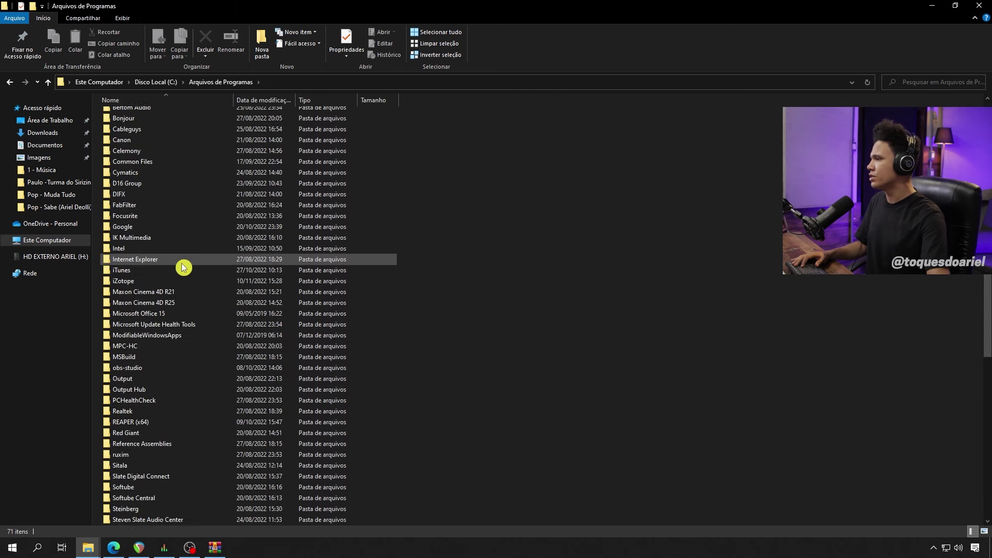
{"action": "scroll", "coordinate": [183, 270], "scroll_direction": "down", "scroll_amount": 4}
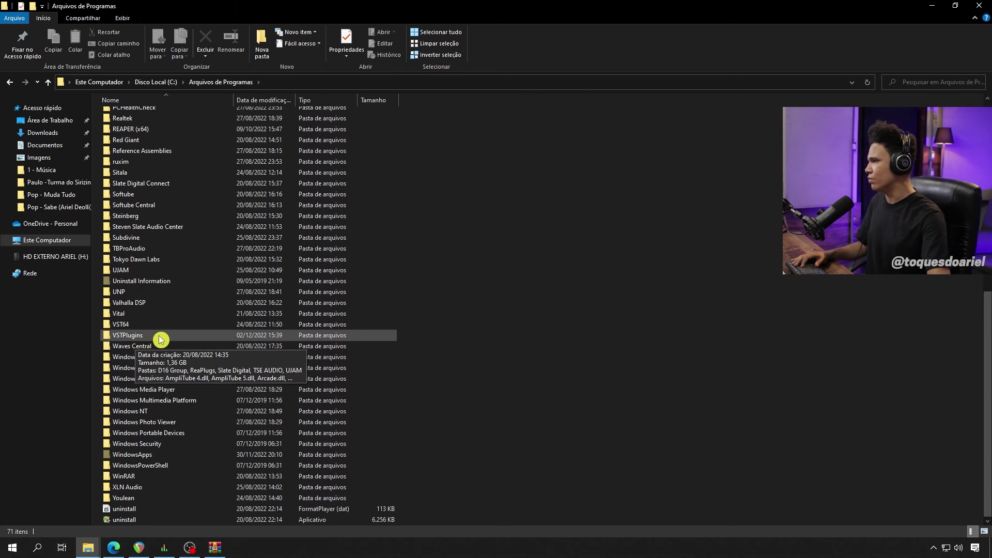
{"action": "double_click", "coordinate": [160, 338]}
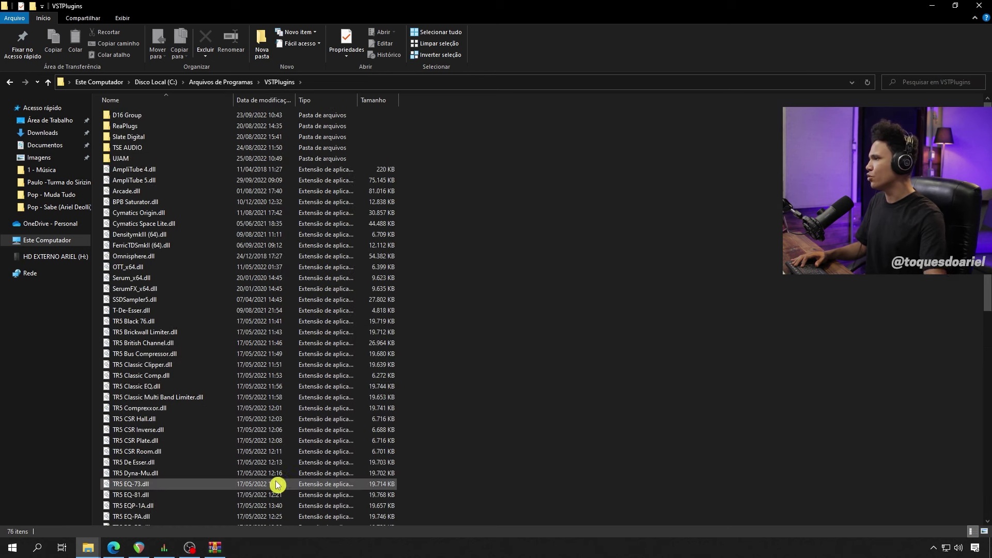
Try to move FerricTDSmkII (64).dll from the archive into VSTPlugins, replacing the existing file, and cancel at the administrator permission request
{"action": "left_click", "coordinate": [215, 548]}
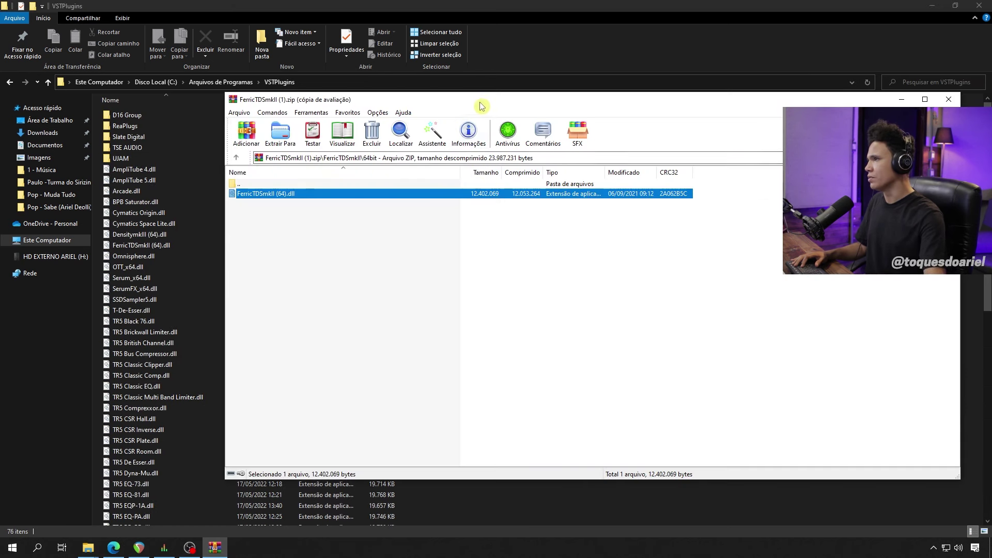
{"action": "left_click_drag", "start_coordinate": [478, 107], "coordinate": [679, 105]}
{"action": "left_click", "coordinate": [468, 193]}
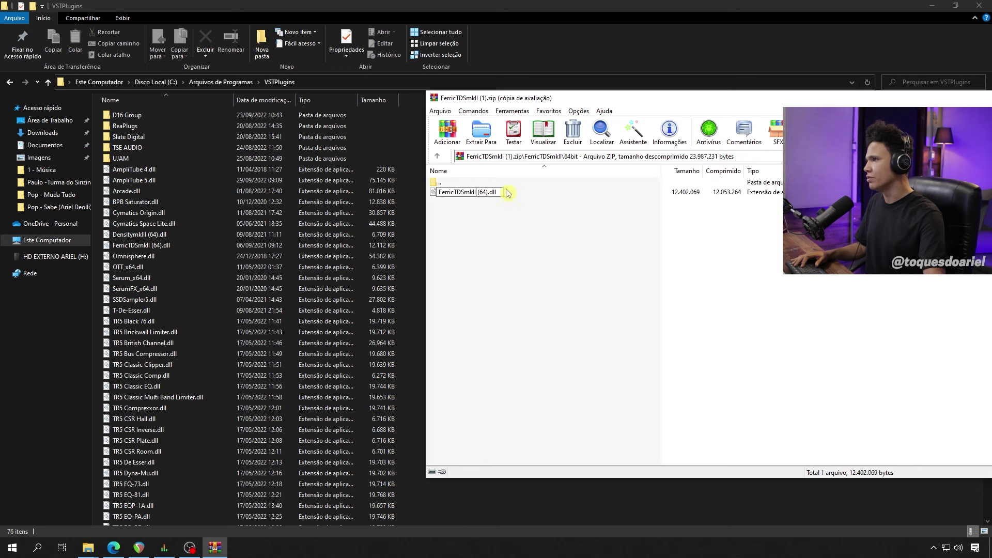
{"action": "left_click", "coordinate": [526, 195]}
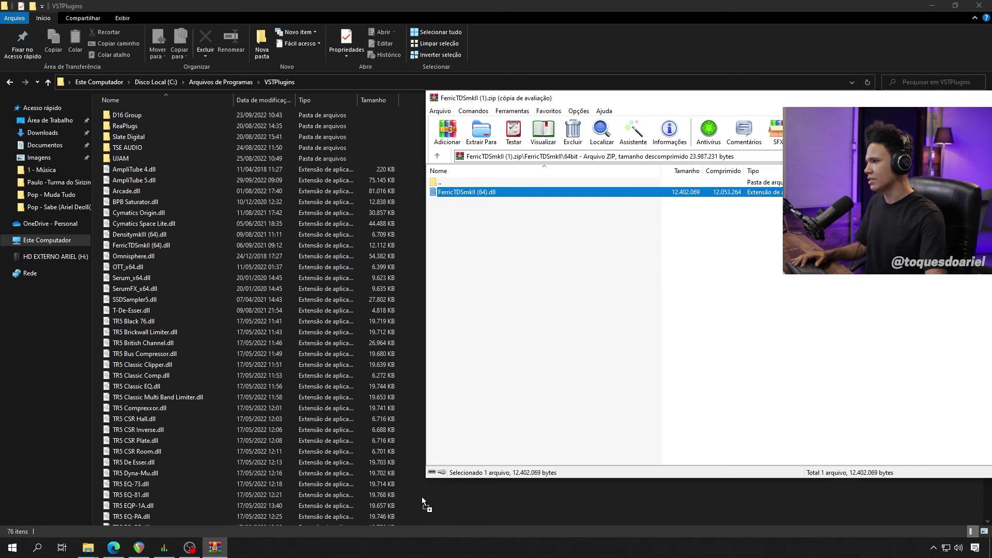
{"action": "left_click_drag", "start_coordinate": [440, 507], "coordinate": [443, 509]}
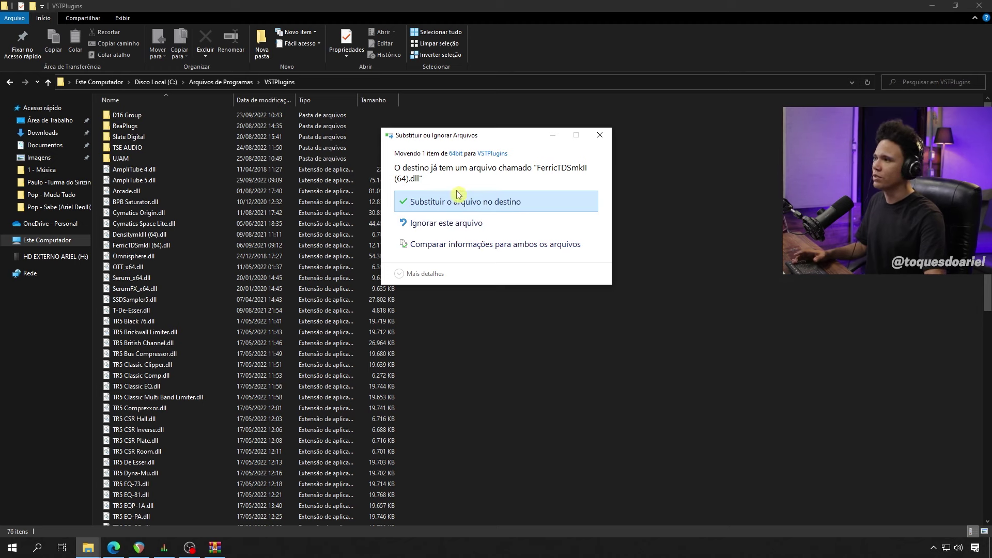
{"action": "left_click", "coordinate": [467, 205]}
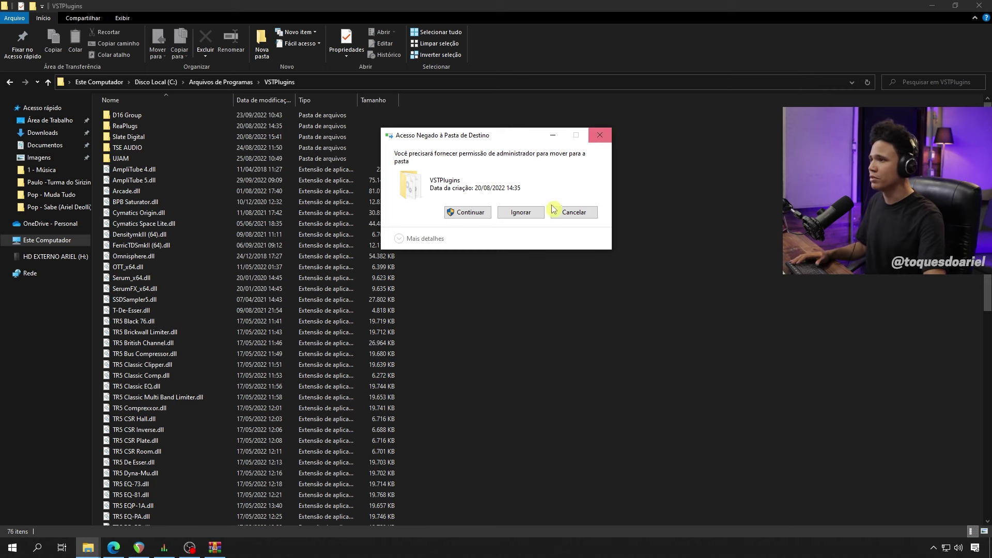
{"action": "left_click", "coordinate": [579, 214]}
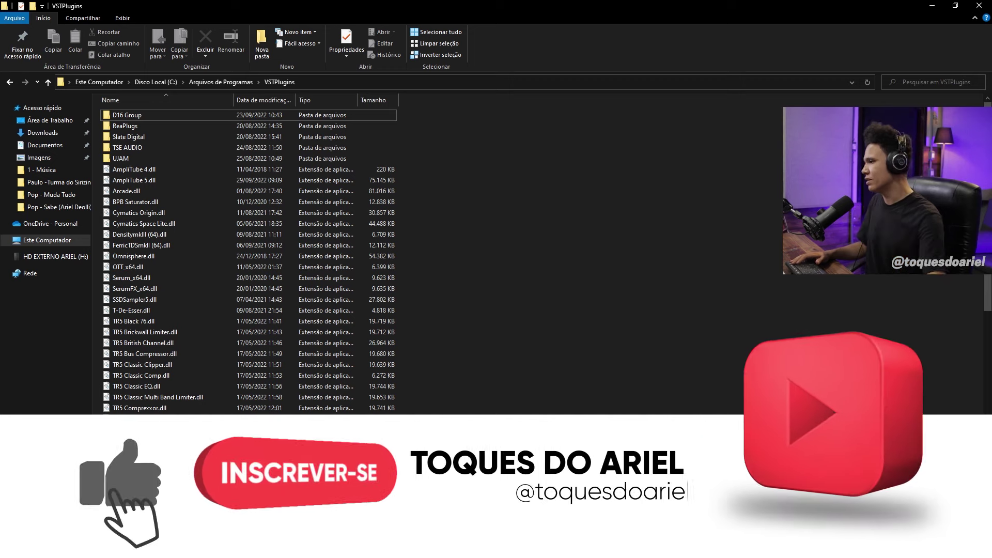
Bring the FerricTDSmkII archive window back to the front and close it
{"action": "key", "text": "alt+Tab"}
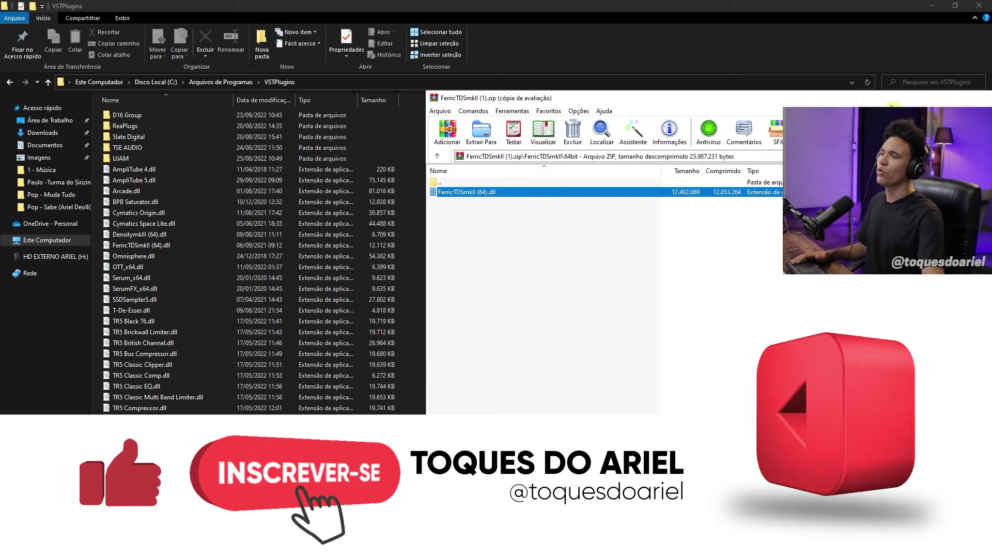
{"action": "left_click", "coordinate": [838, 103]}
{"action": "key", "text": "alt+F4"}
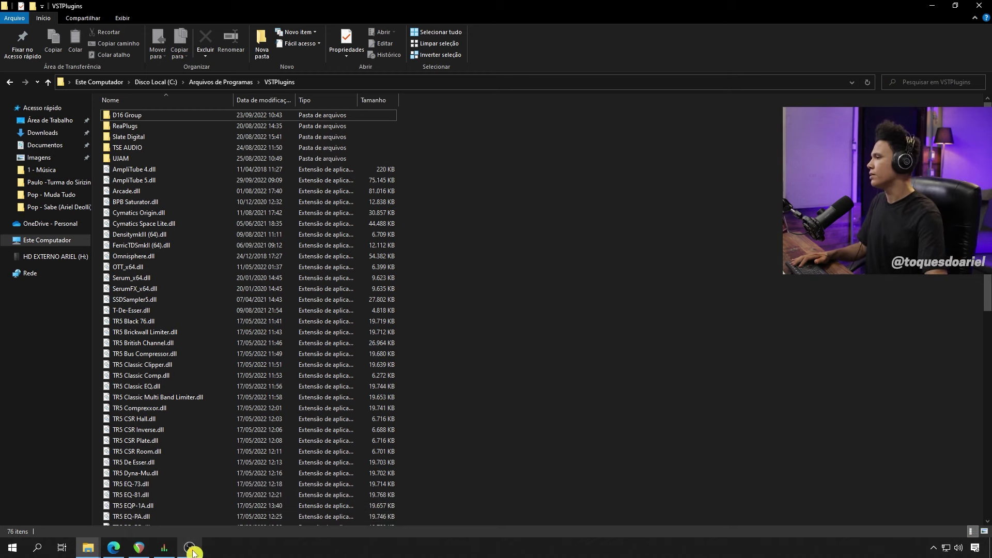
Switch to REAPER and select the MASTER track in the mixer
{"action": "mouse_move", "coordinate": [189, 552]}
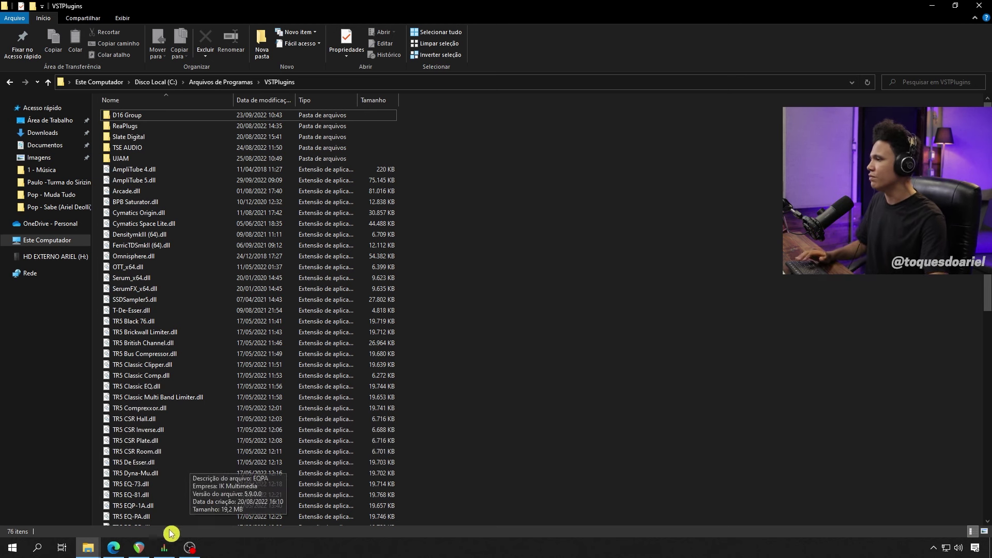
{"action": "left_click", "coordinate": [146, 550]}
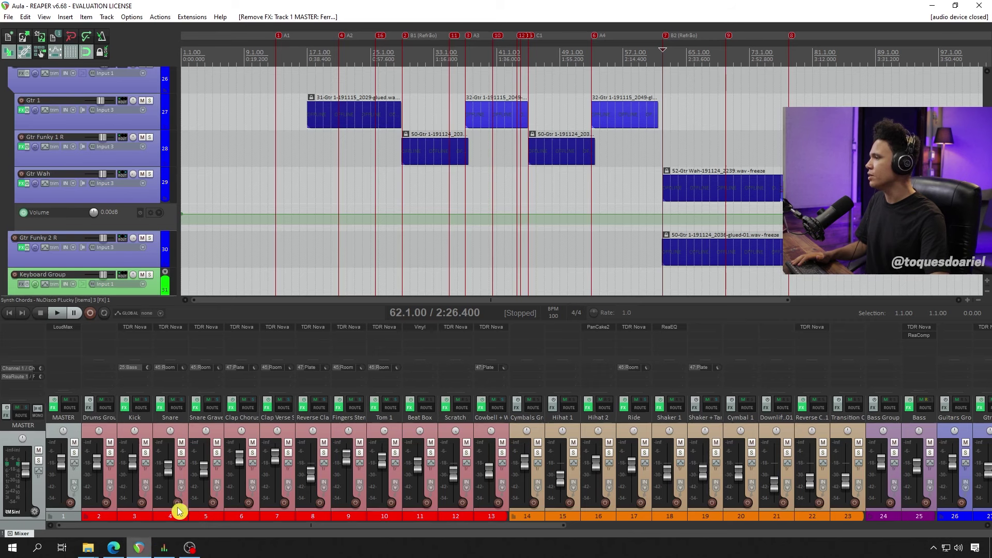
{"action": "scroll", "coordinate": [759, 289], "scroll_direction": "down", "scroll_amount": 1}
{"action": "scroll", "coordinate": [582, 181], "scroll_direction": "down", "scroll_amount": 1}
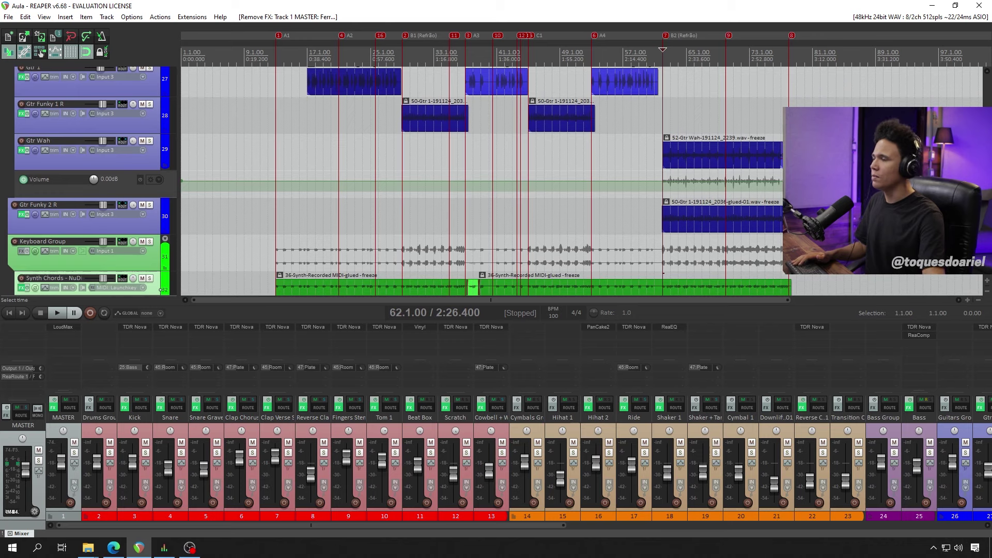
{"action": "scroll", "coordinate": [581, 181], "scroll_direction": "up", "scroll_amount": 6}
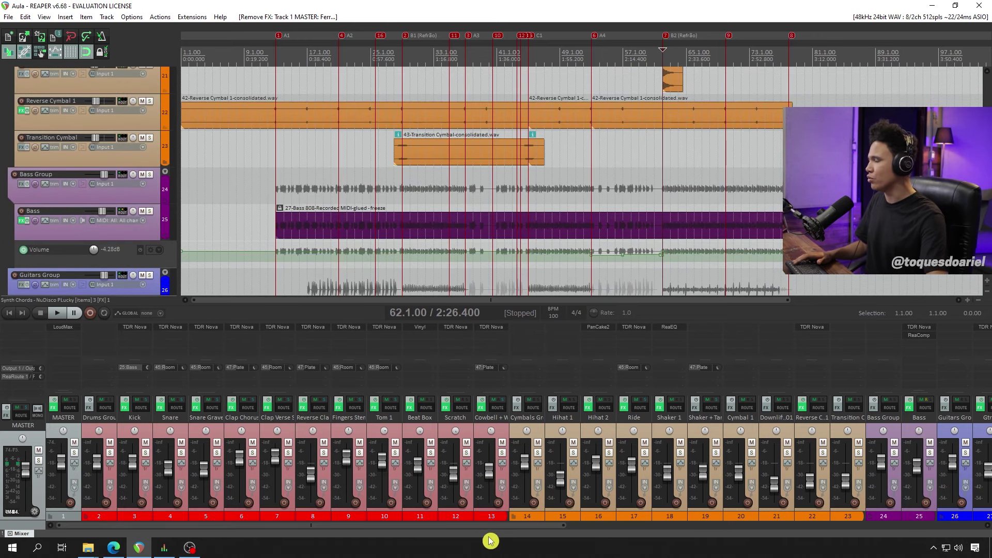
{"action": "left_click", "coordinate": [77, 430]}
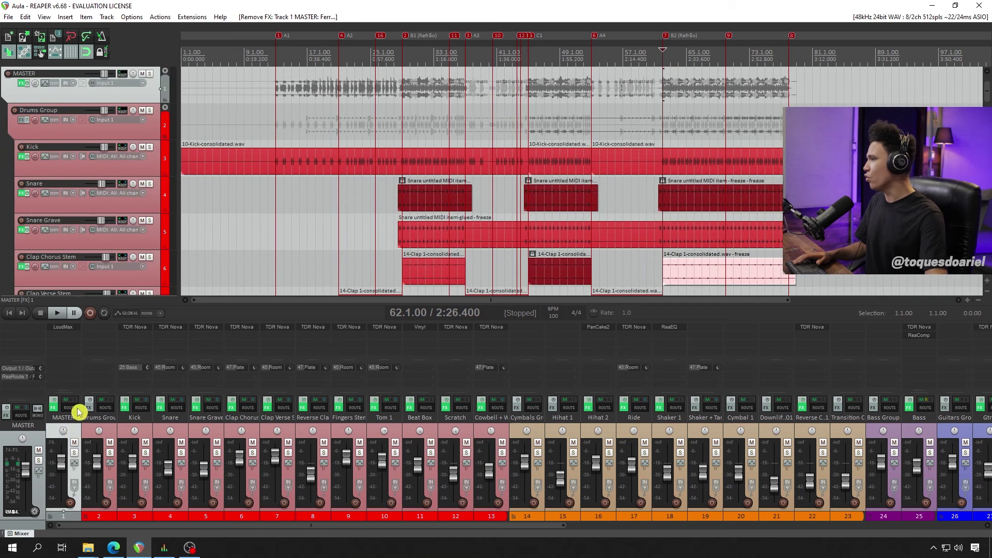
Add the FerricTDSmkII (Variety Of Sound) VST to the MASTER track and centre its window over the arrangement
{"action": "double_click", "coordinate": [68, 340]}
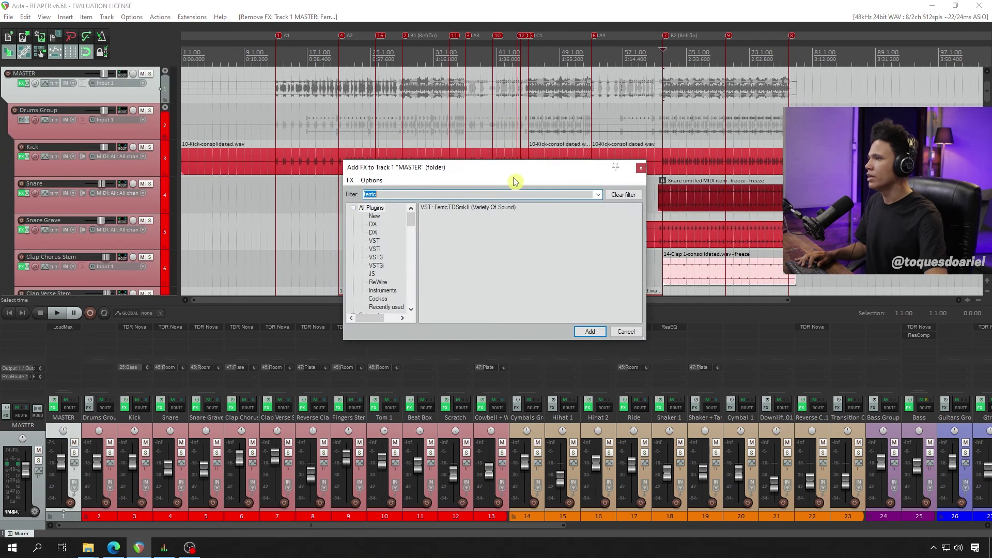
{"action": "left_click_drag", "start_coordinate": [513, 167], "coordinate": [497, 169]}
{"action": "left_click", "coordinate": [444, 210]}
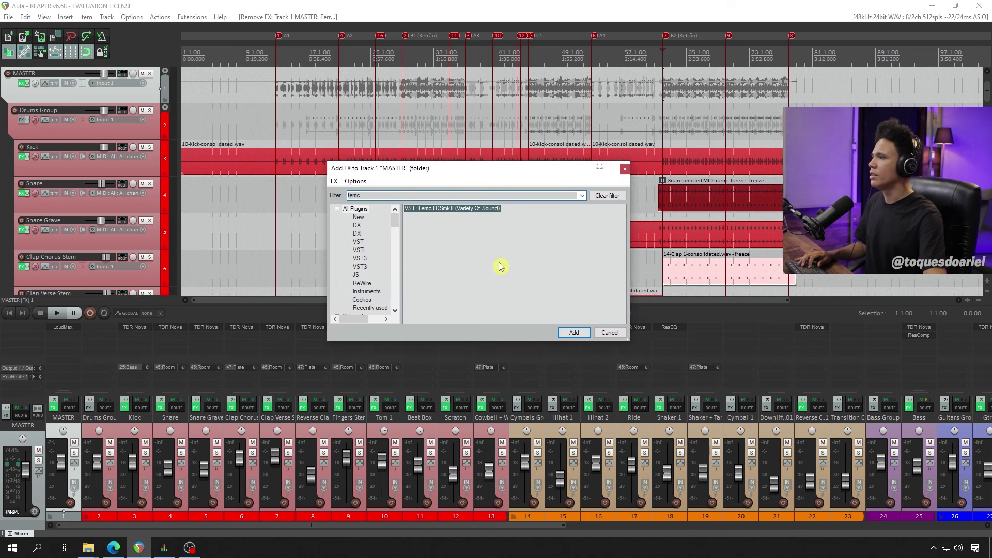
{"action": "left_click", "coordinate": [573, 332]}
{"action": "left_click_drag", "start_coordinate": [314, 39], "coordinate": [556, 116]}
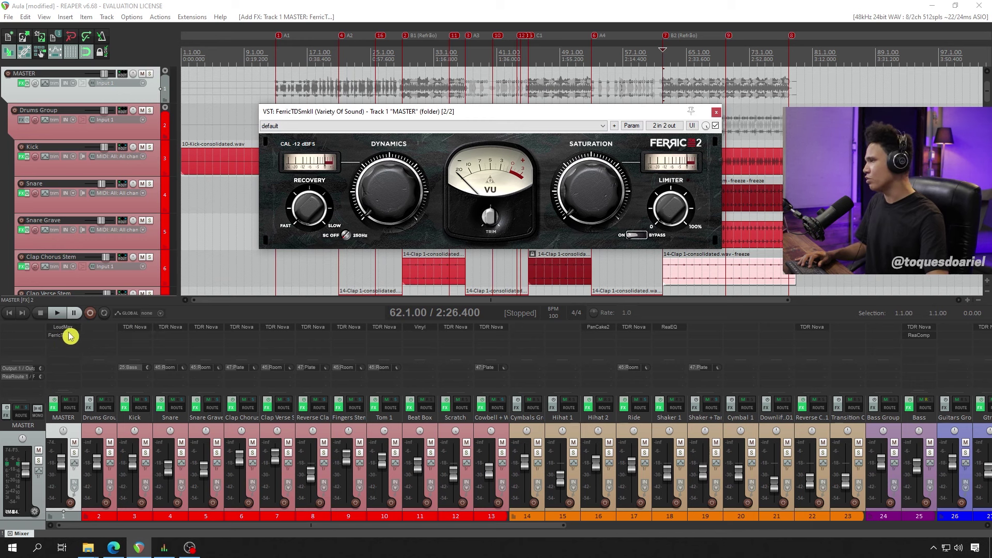
Move FerricTDSmkII ahead of LoudMax in the MASTER track's effects chain and reposition the plugin window
{"action": "left_click_drag", "start_coordinate": [62, 340], "coordinate": [100, 349]}
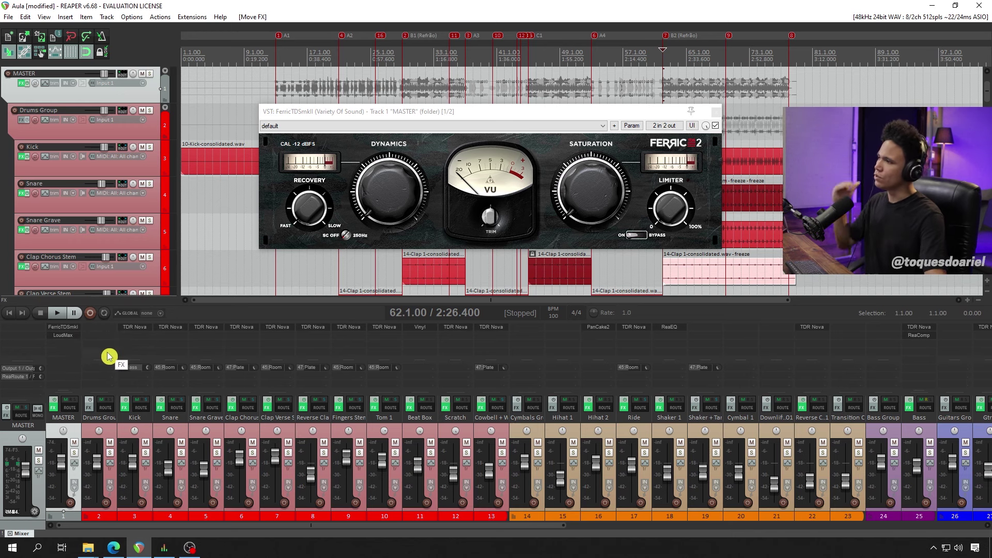
{"action": "left_click_drag", "start_coordinate": [107, 355], "coordinate": [188, 282]}
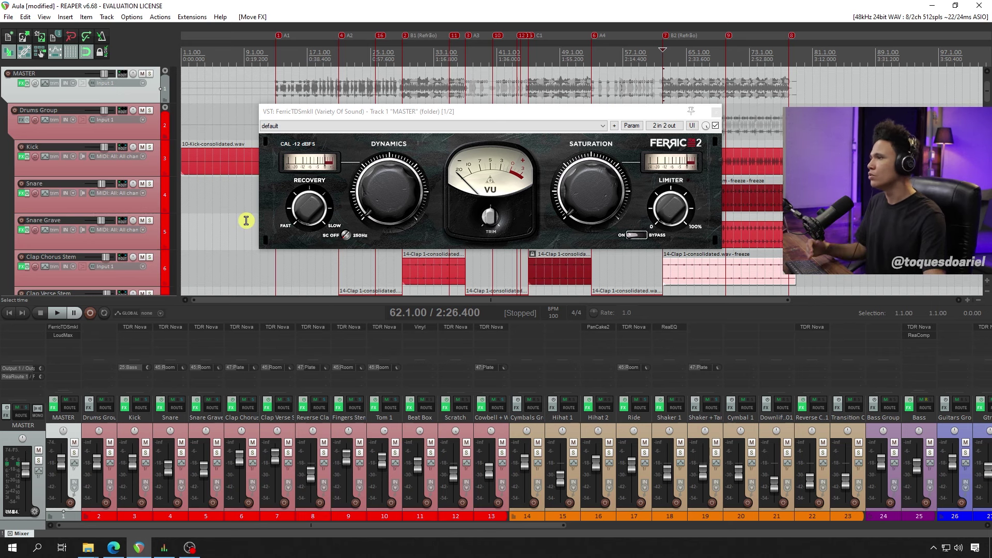
{"action": "left_click", "coordinate": [433, 110]}
{"action": "left_click_drag", "start_coordinate": [439, 115], "coordinate": [454, 137]}
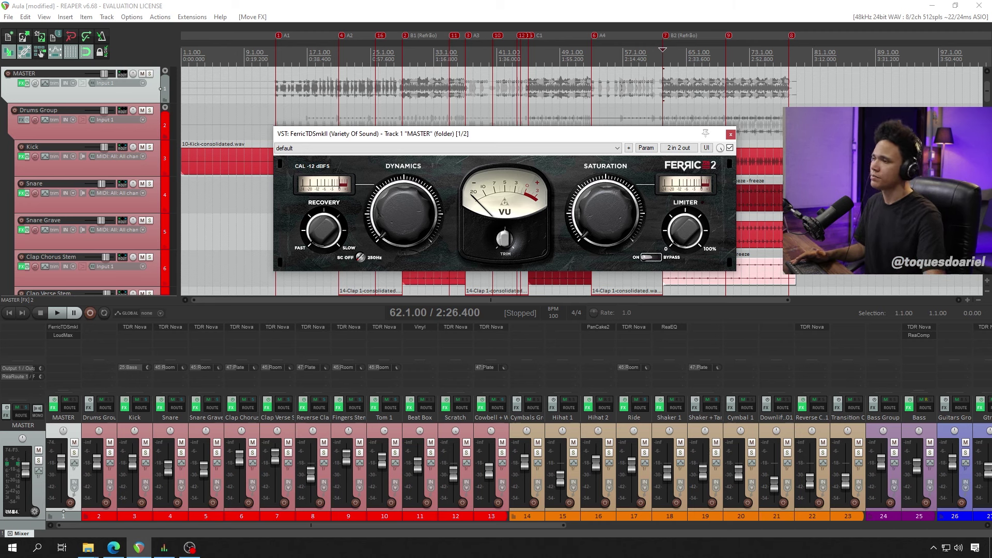
Try out the Saturation knob and the On/Bypass switch of FerricTDSmkII
{"action": "left_click_drag", "start_coordinate": [593, 227], "coordinate": [605, 273]}
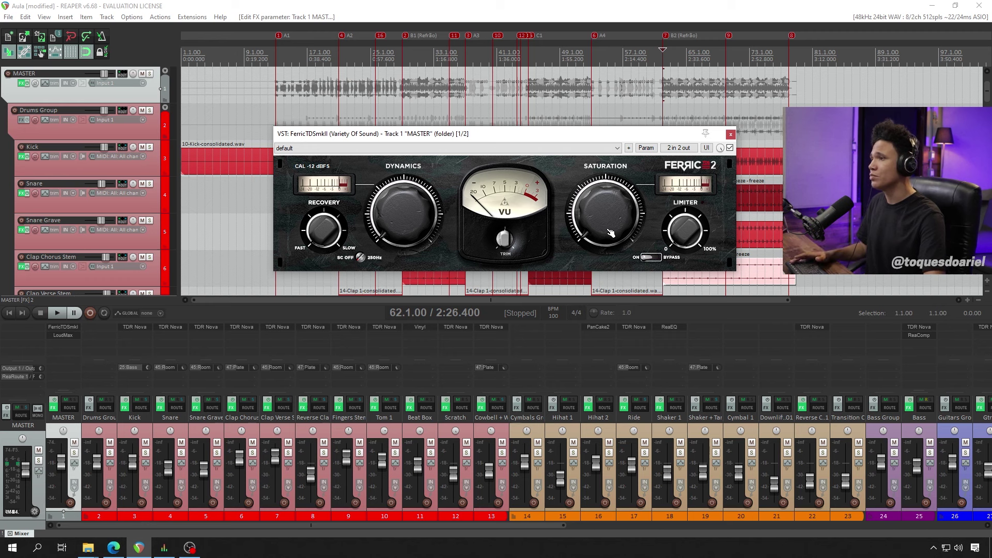
{"action": "left_click_drag", "start_coordinate": [619, 137], "coordinate": [630, 171]}
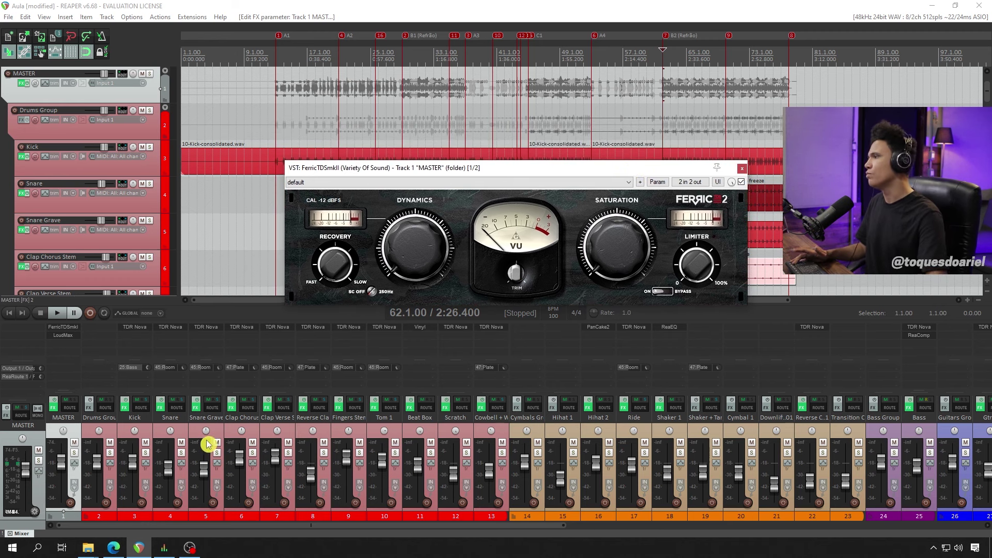
{"action": "mouse_move", "coordinate": [208, 443]}
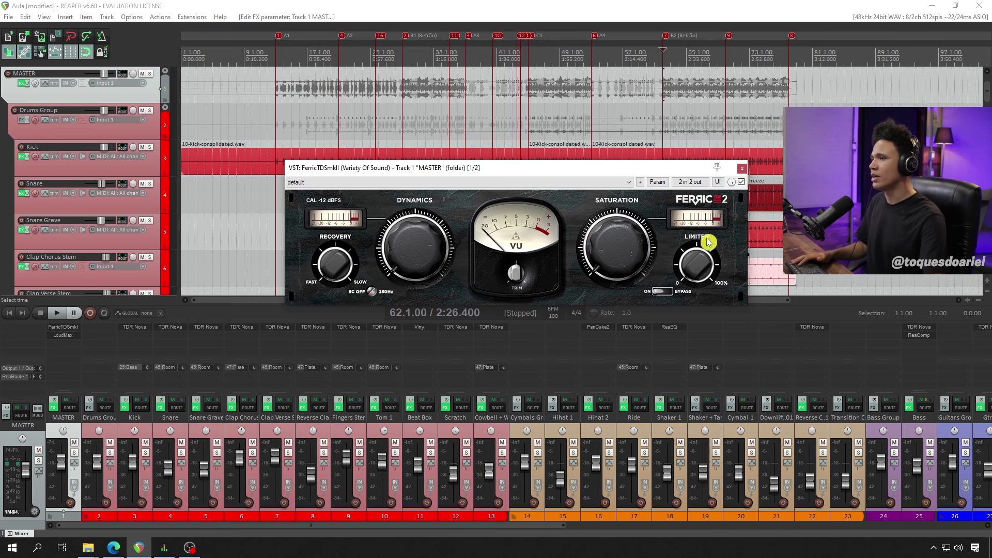
{"action": "left_click_drag", "start_coordinate": [693, 329], "coordinate": [660, 299]}
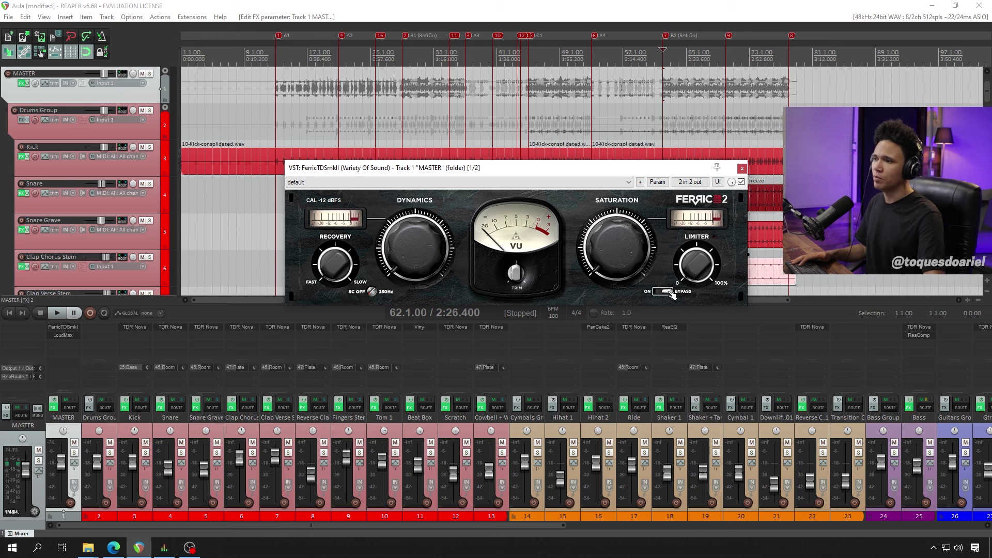
Place the FerricTDSmkII window lower over the mixer, clear of the upper tracks, and start playback of the project
{"action": "left_click_drag", "start_coordinate": [487, 171], "coordinate": [525, 176]}
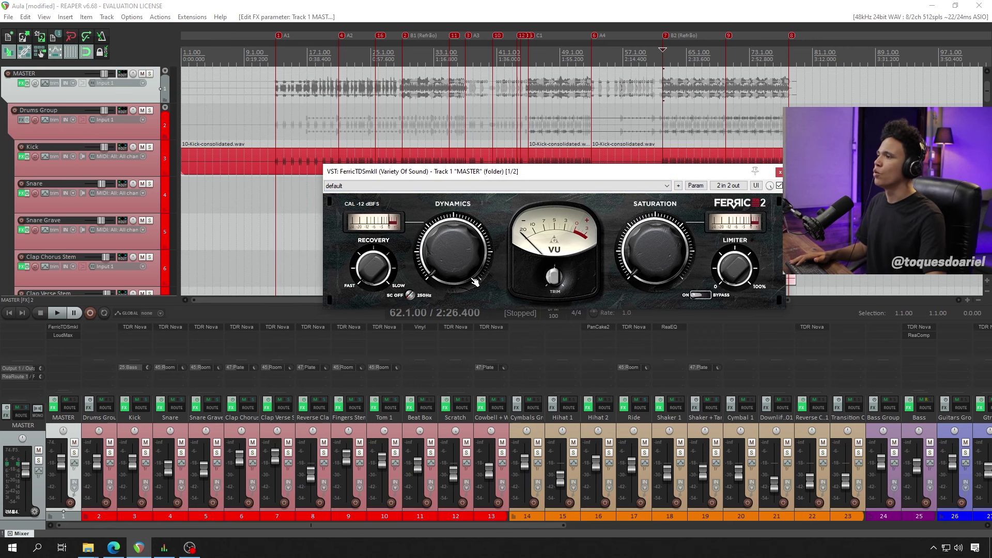
{"action": "left_click_drag", "start_coordinate": [472, 178], "coordinate": [452, 232]}
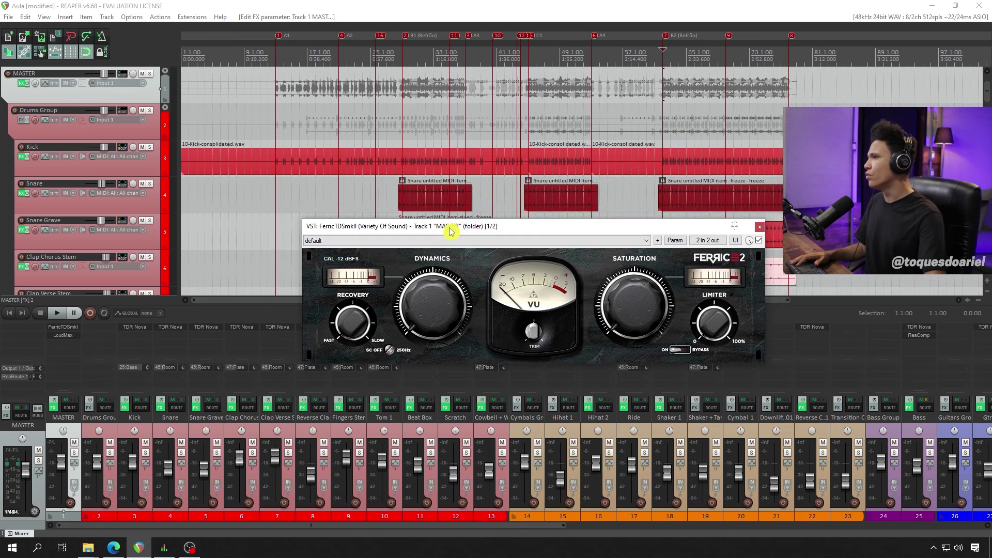
{"action": "key", "text": "space"}
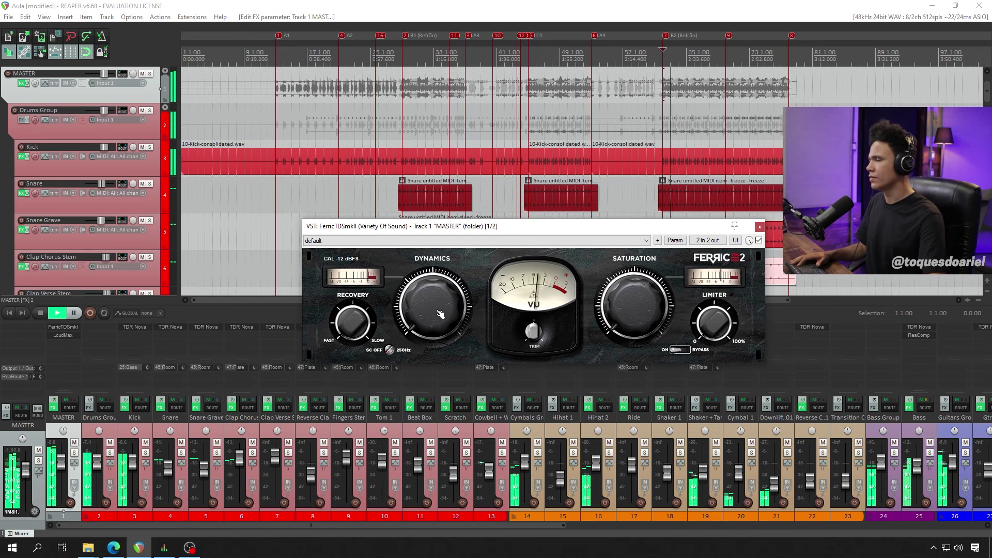
Turn up the Dynamics knob of FerricTDSmkII, play the mix to hear the change, and stop playback
{"action": "key", "text": "space"}
{"action": "left_click_drag", "start_coordinate": [447, 326], "coordinate": [447, 284]}
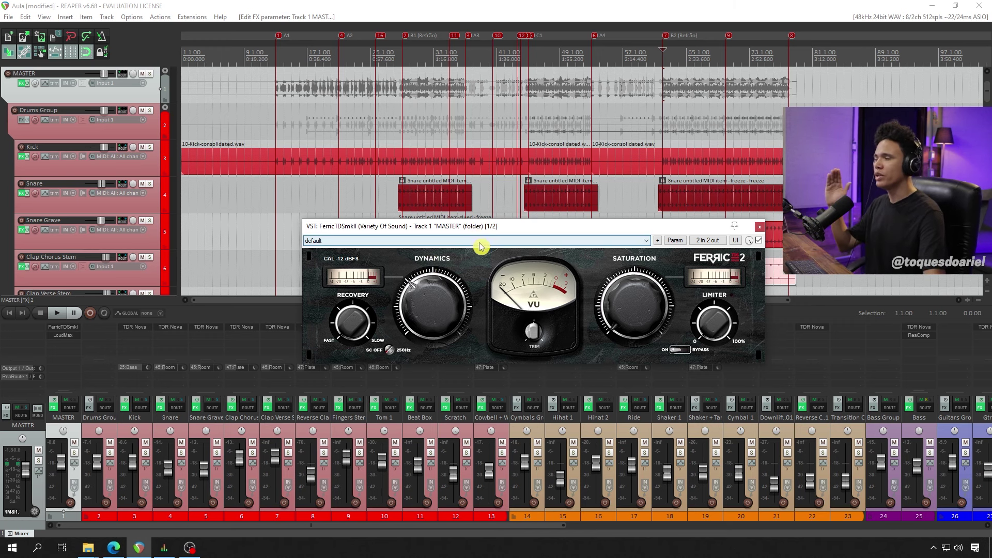
{"action": "key", "text": "space"}
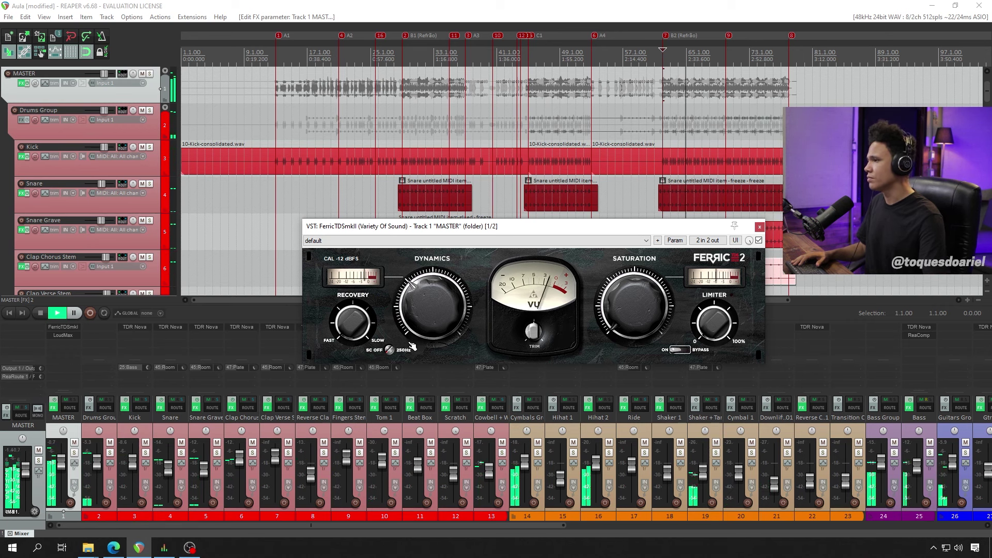
{"action": "key", "text": "space"}
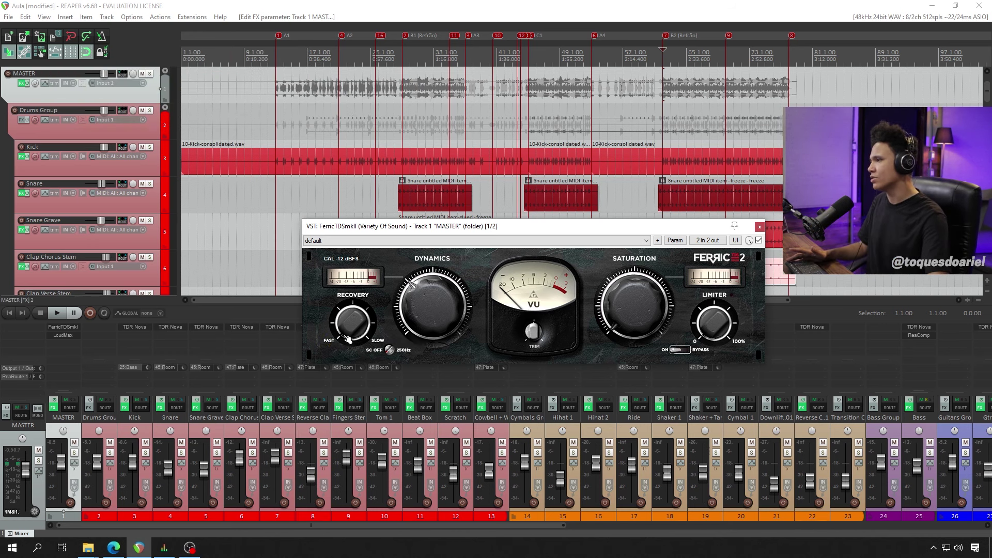
Try out the Recovery knob between Fast and Slow and reposition the FerricTDSmkII window slightly higher over the mixer
{"action": "left_click_drag", "start_coordinate": [353, 336], "coordinate": [355, 342]}
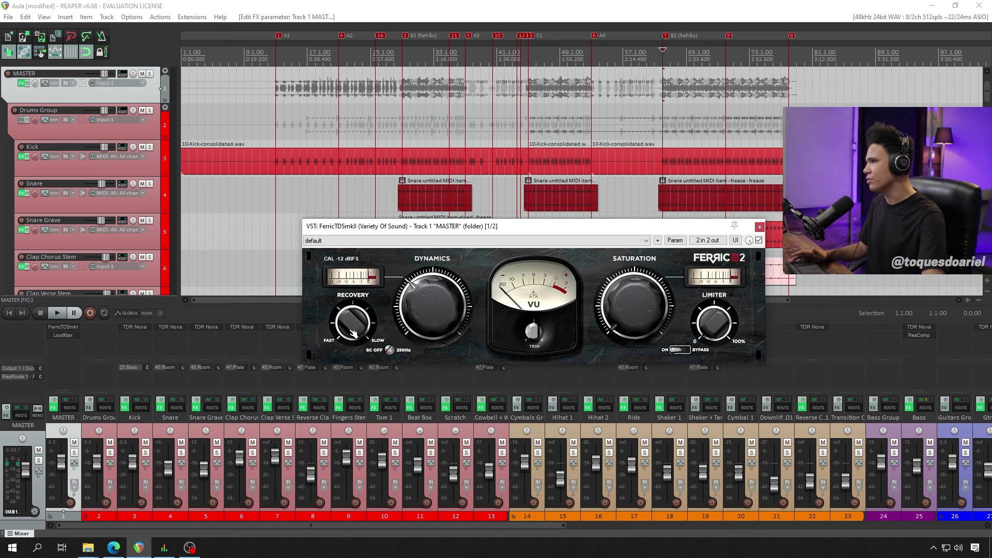
{"action": "mouse_move", "coordinate": [357, 315]}
{"action": "left_mouse_down"}
{"action": "mouse_move", "coordinate": [357, 303]}
{"action": "mouse_move", "coordinate": [350, 321]}
{"action": "left_mouse_up"}
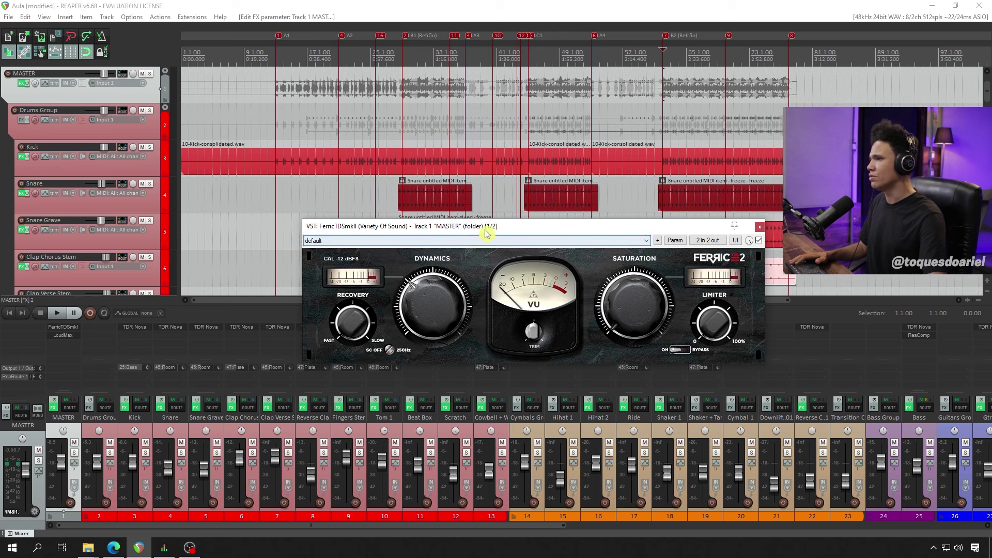
{"action": "left_click_drag", "start_coordinate": [487, 230], "coordinate": [436, 231]}
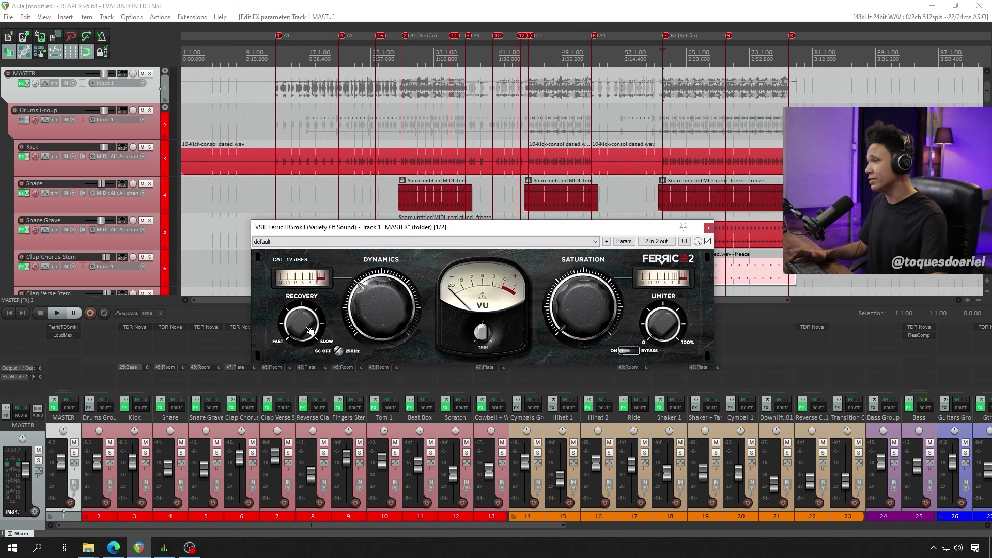
{"action": "left_click_drag", "start_coordinate": [417, 231], "coordinate": [381, 224]}
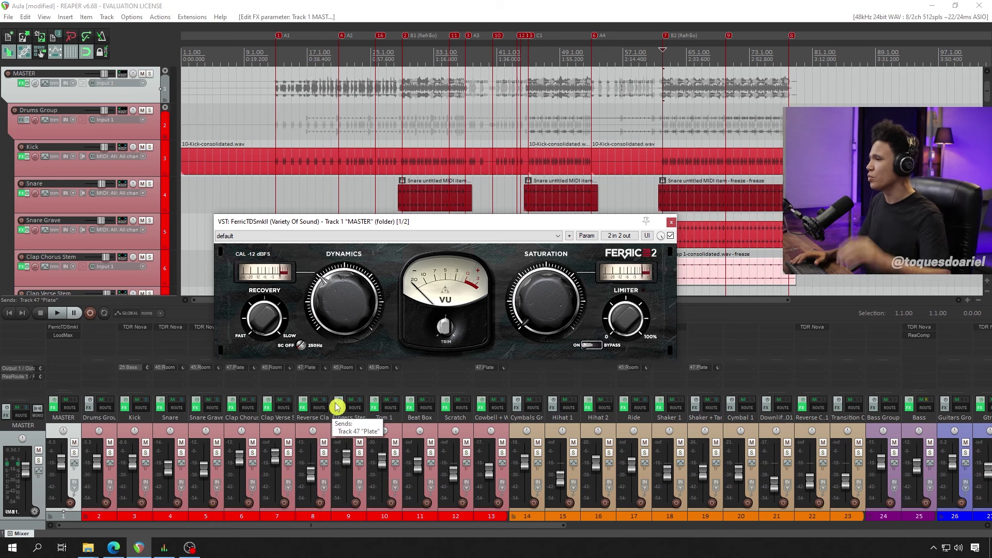
{"action": "left_click_drag", "start_coordinate": [440, 222], "coordinate": [462, 213]}
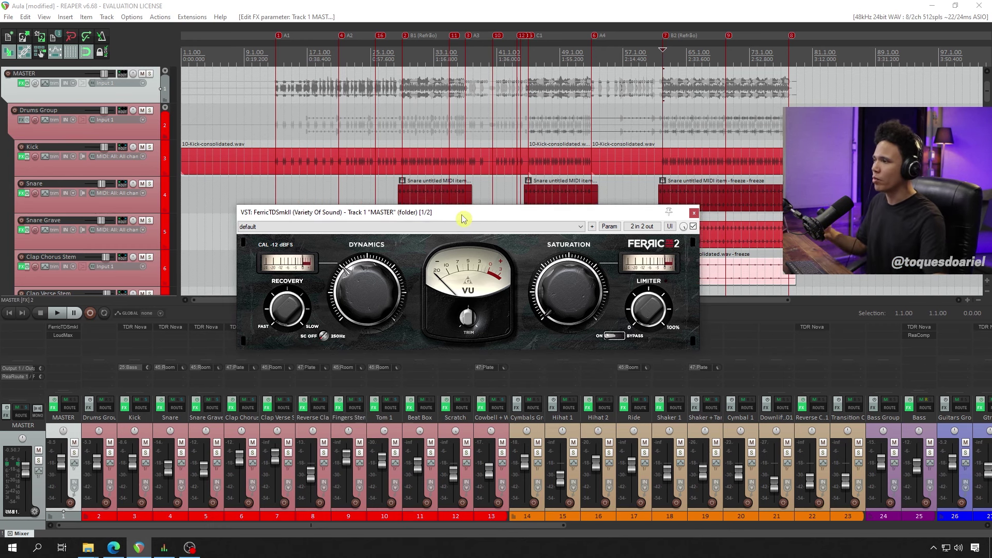
{"action": "left_click_drag", "start_coordinate": [565, 216], "coordinate": [626, 209]}
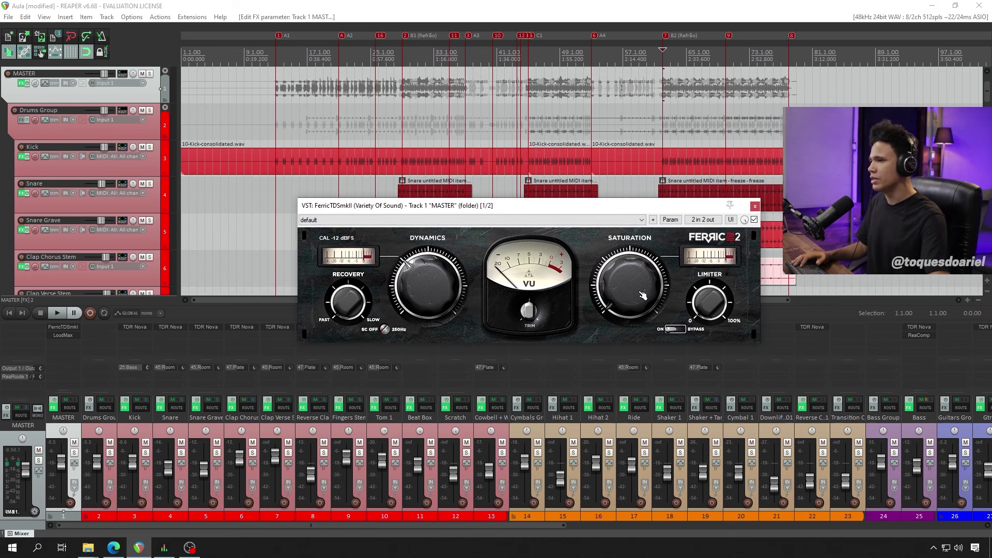
Play the mix while adjusting the Saturation knob of FerricTDSmkII, shift the plugin window sideways, and stop playback
{"action": "key", "text": "space"}
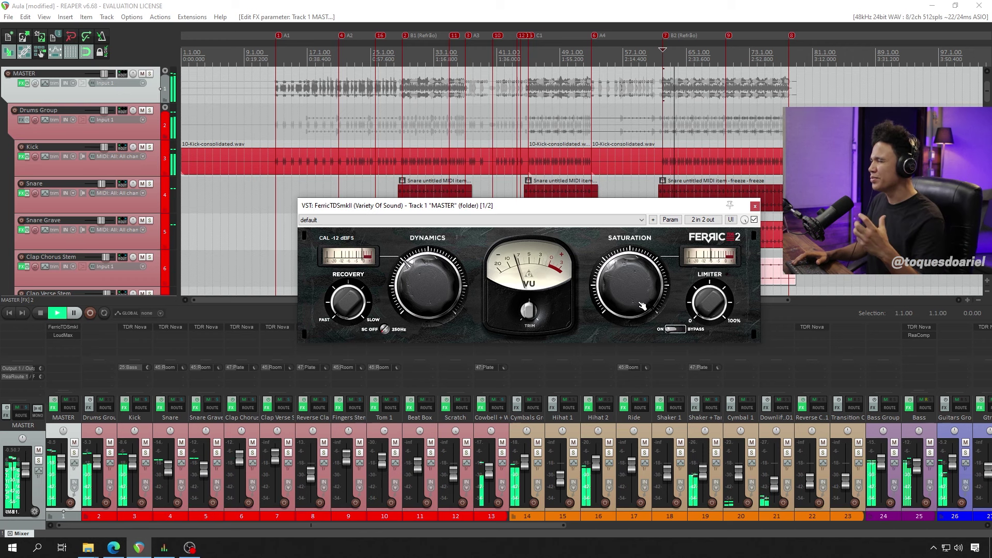
{"action": "left_click_drag", "start_coordinate": [648, 299], "coordinate": [648, 315]}
{"action": "left_click_drag", "start_coordinate": [660, 208], "coordinate": [611, 210]}
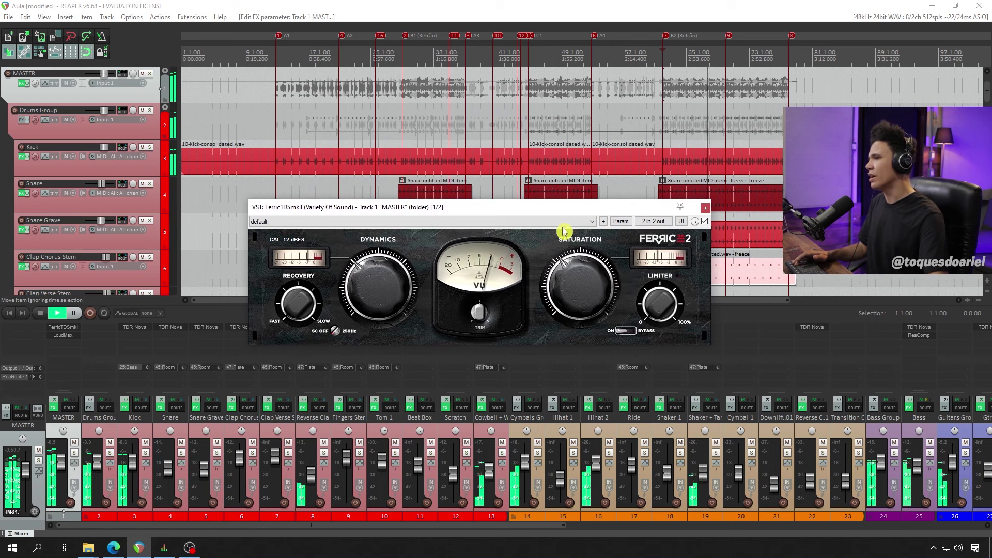
{"action": "left_click_drag", "start_coordinate": [533, 212], "coordinate": [592, 211]}
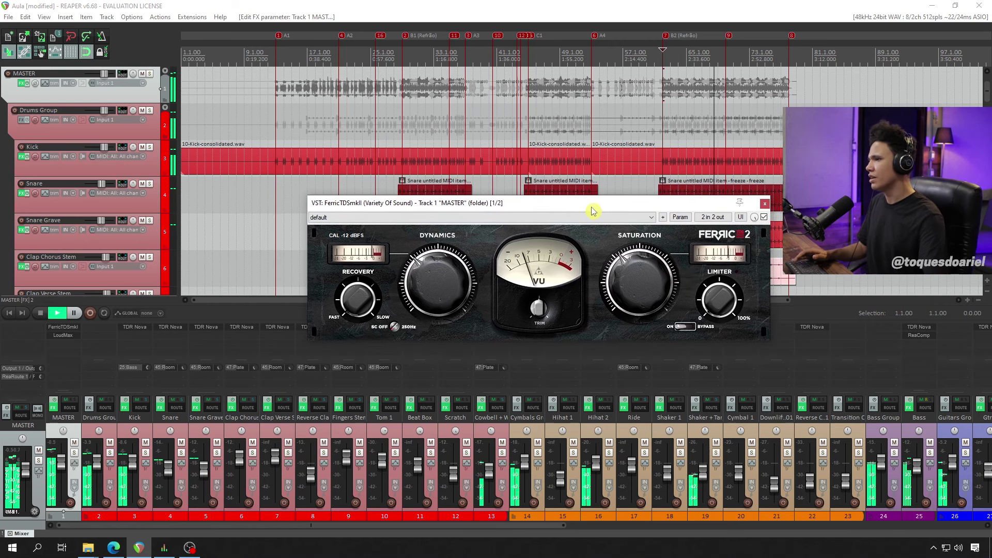
{"action": "key", "text": "space"}
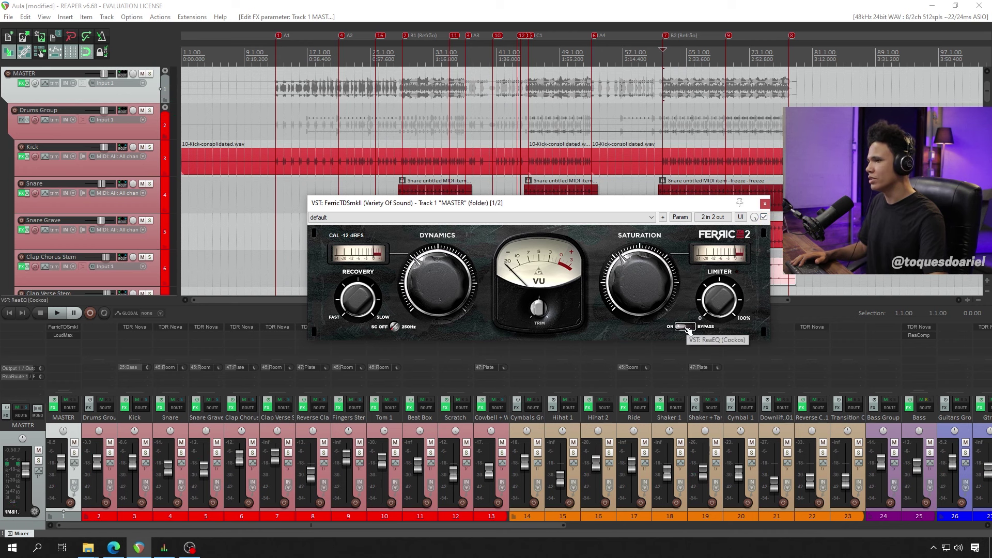
Move the FerricTDSmkII window slightly higher over the arrangement and toggle playback to audition the mix
{"action": "left_click_drag", "start_coordinate": [682, 207], "coordinate": [668, 198]}
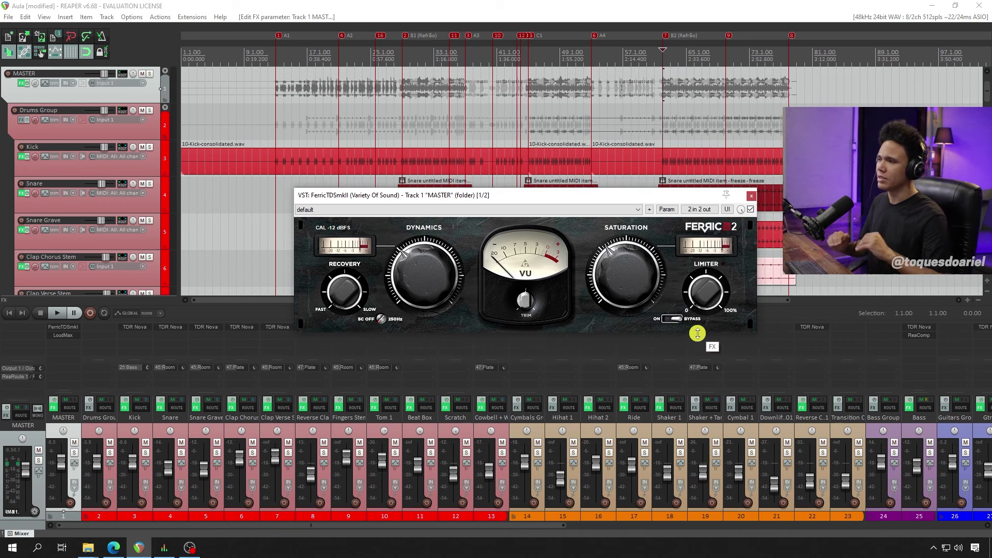
{"action": "key", "text": "space"}
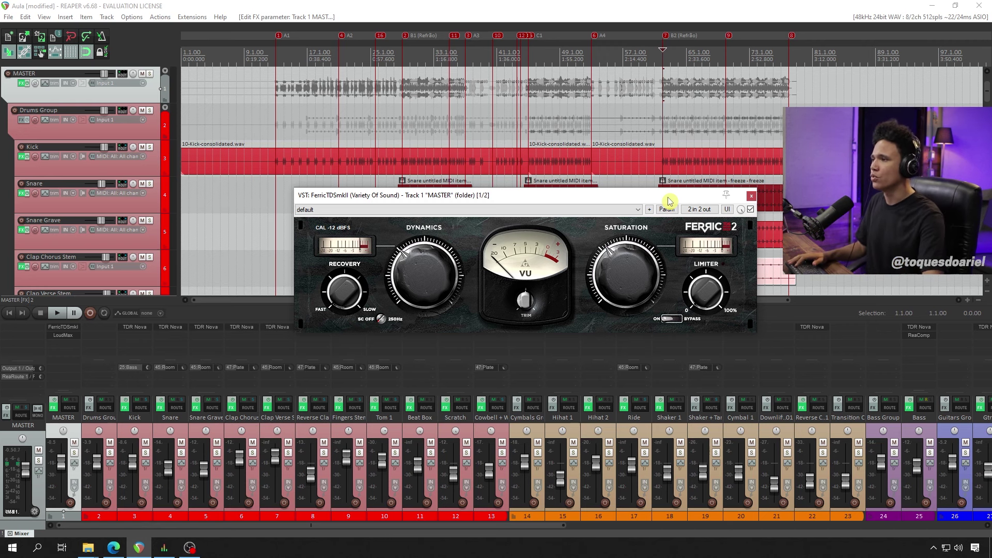
{"action": "left_click_drag", "start_coordinate": [668, 200], "coordinate": [648, 203]}
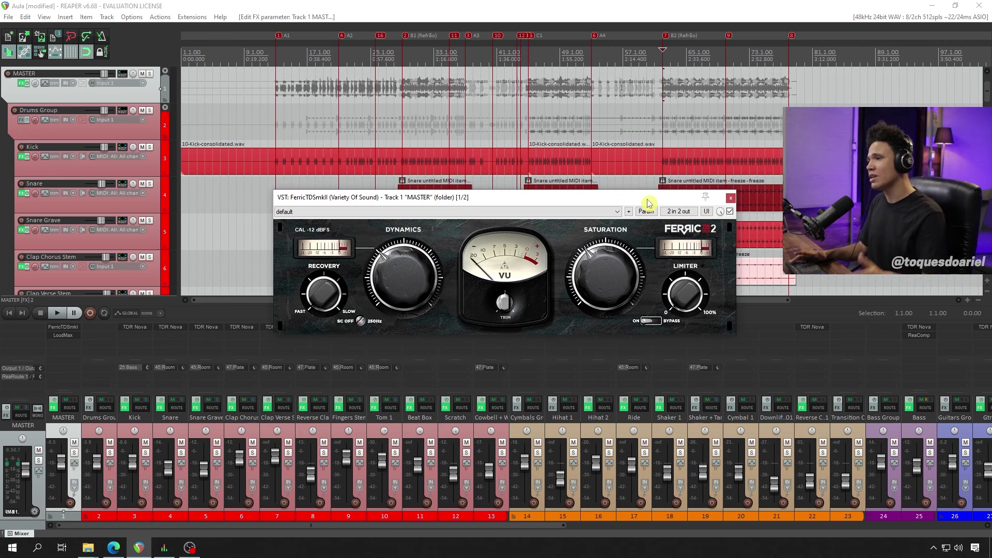